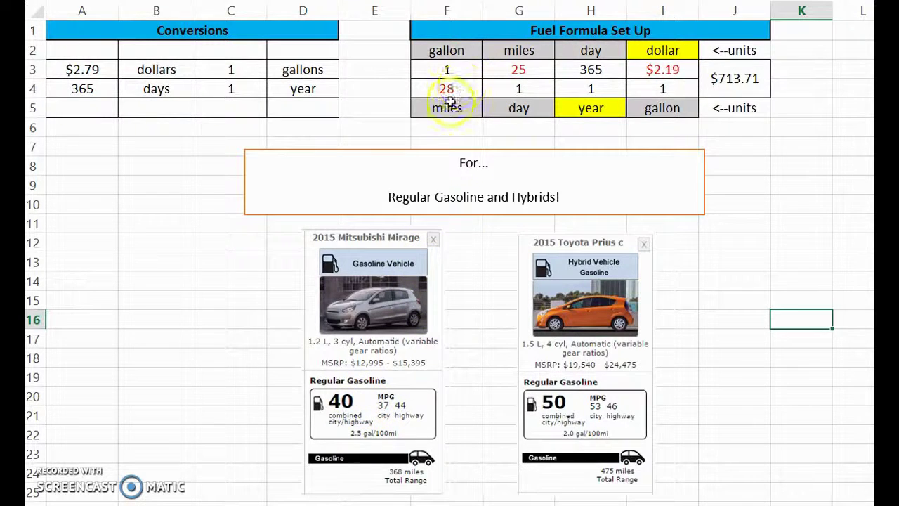
- In the fuel formula, set the Mitsubishi Mirage's miles per gallon to 40, miles per day to 28, and gas price to $2.05
left_click(450, 89)
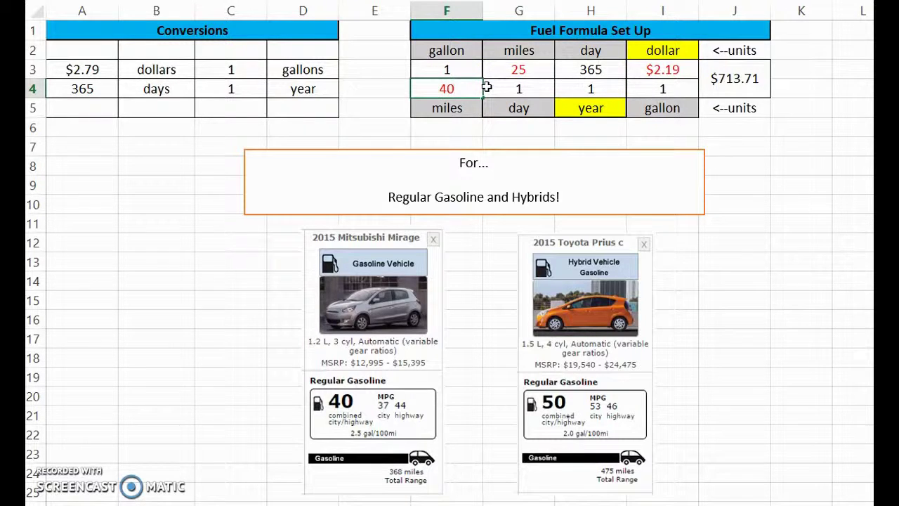
key("Return")
left_click(522, 64)
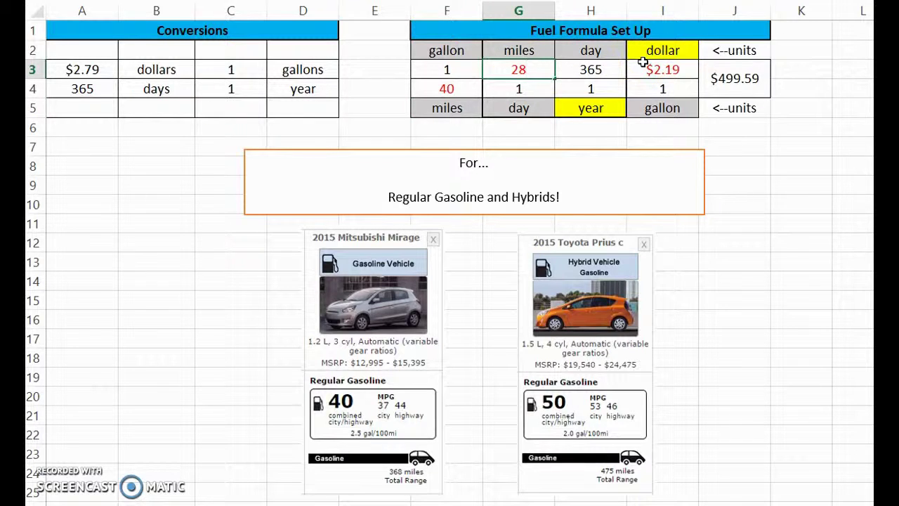
key("Return")
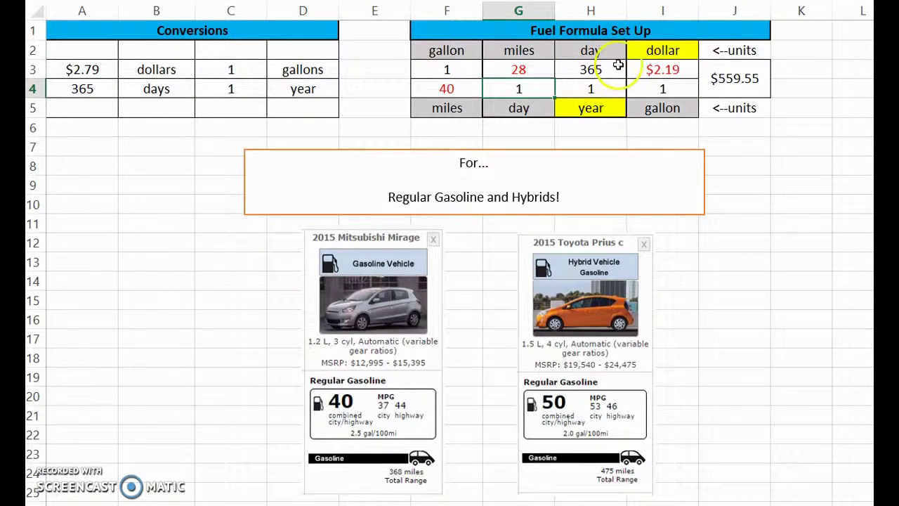
left_click(660, 68)
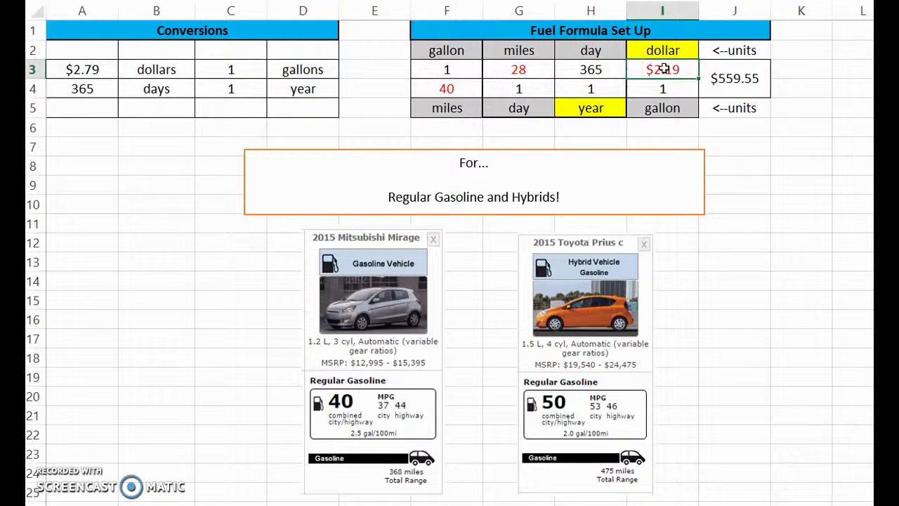
key("Return")
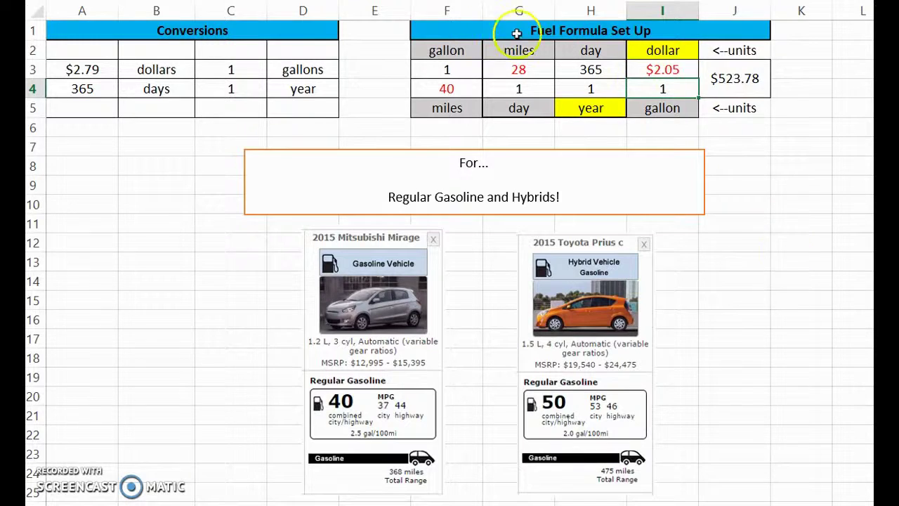
- Set the fuel formula's miles per gallon in F4 to 50 for the Toyota Prius c
left_click(465, 85)
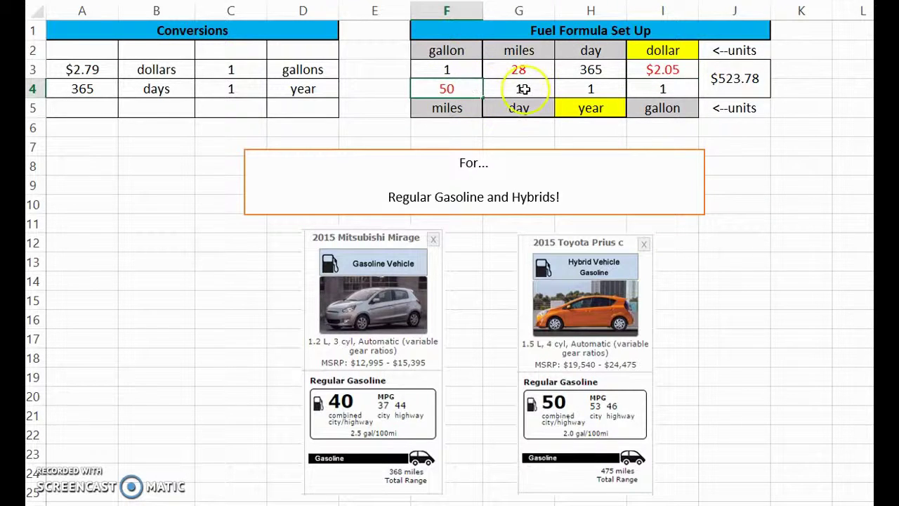
key("Return")
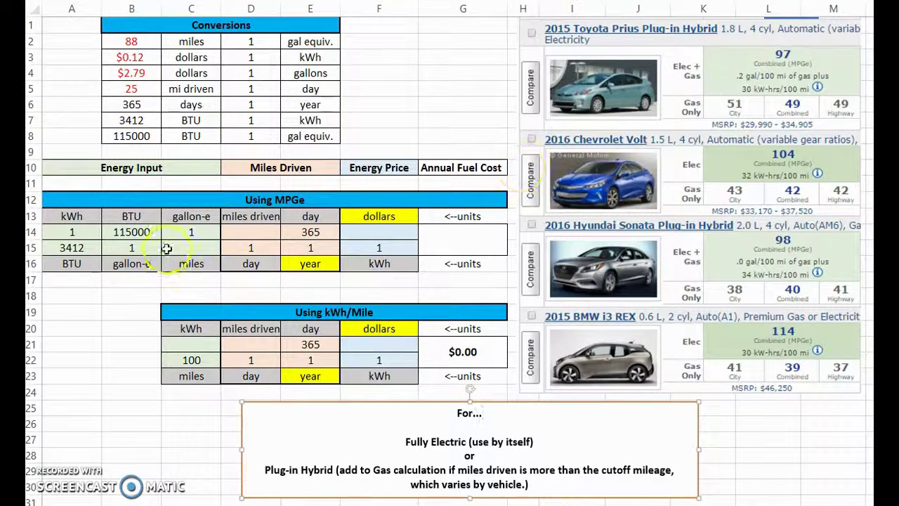
- Fill in the MPGe formula for the Prius Plug-in Hybrid with 97 miles per gallon-e, 28 miles driven per day, and $0.11 per kWh
left_click(190, 247)
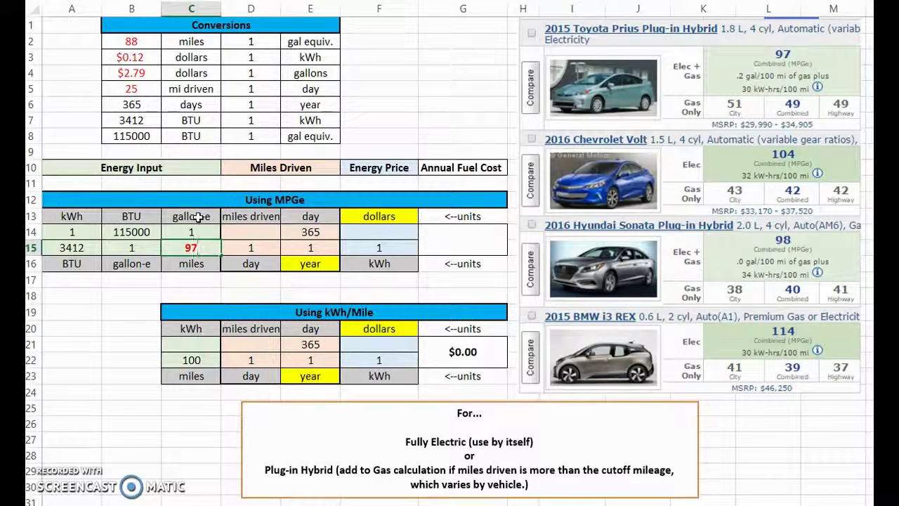
left_click(243, 232)
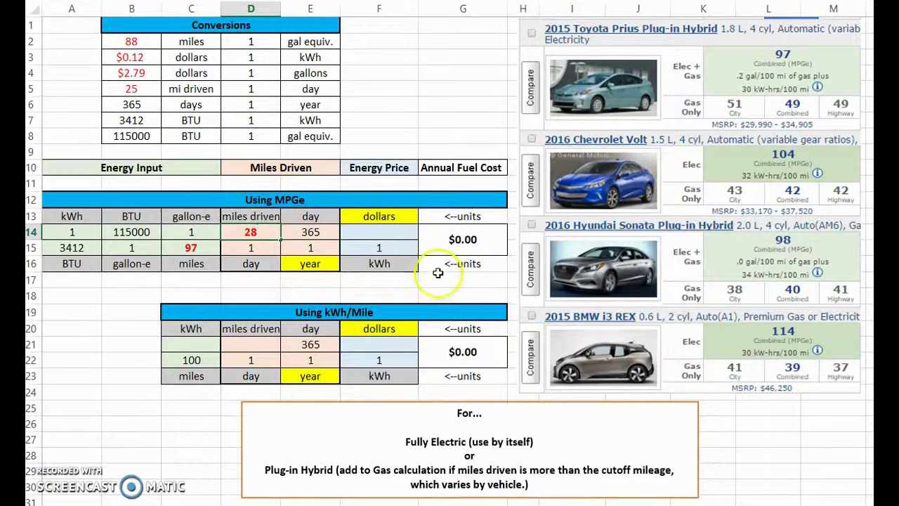
left_click(125, 328)
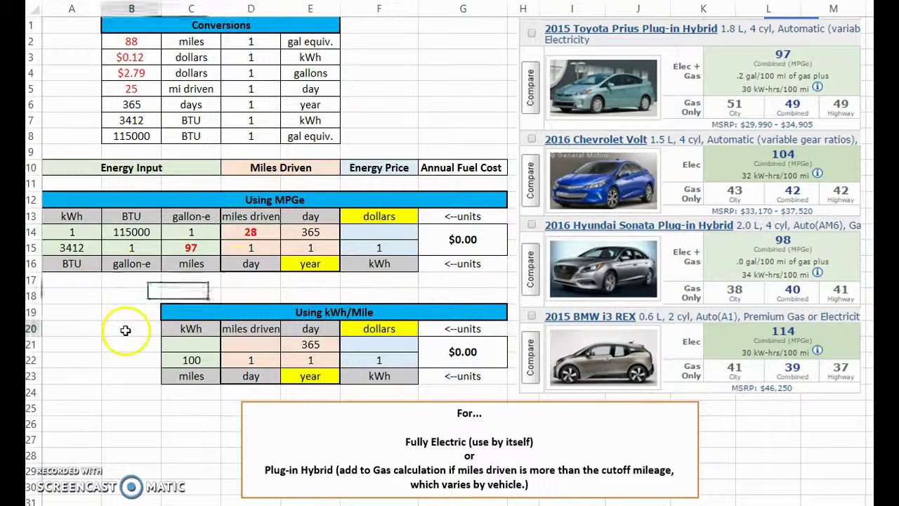
left_click(393, 233)
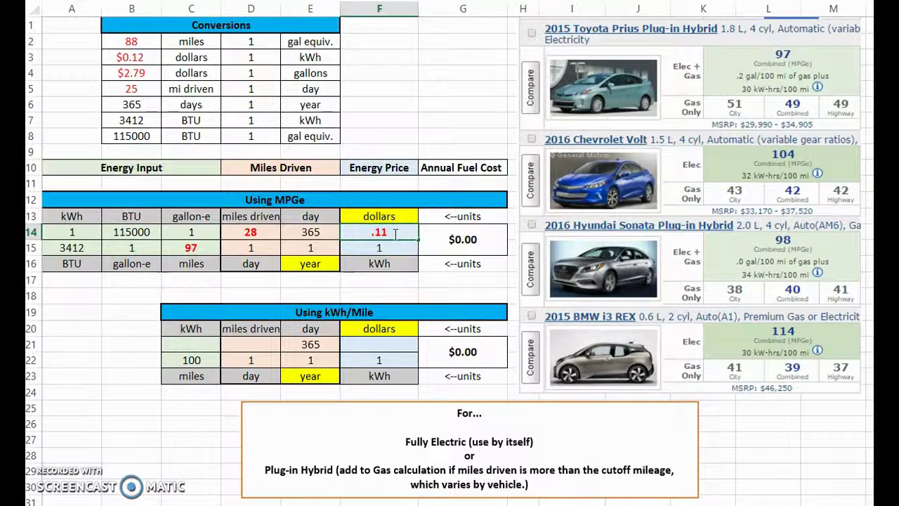
key("Return")
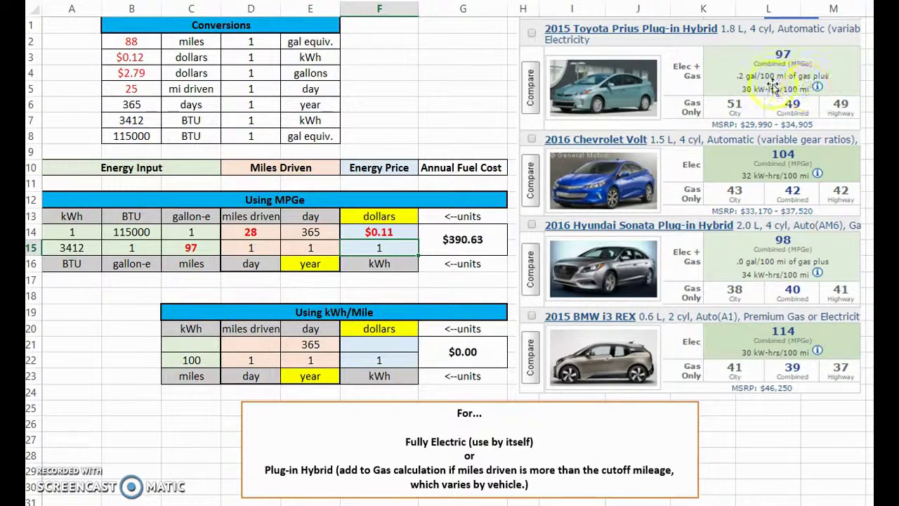
- Fill in the kWh/Mile formula with 30 kWh per 100 miles, 28 miles driven per day, and $0.11 per kWh
left_click(189, 345)
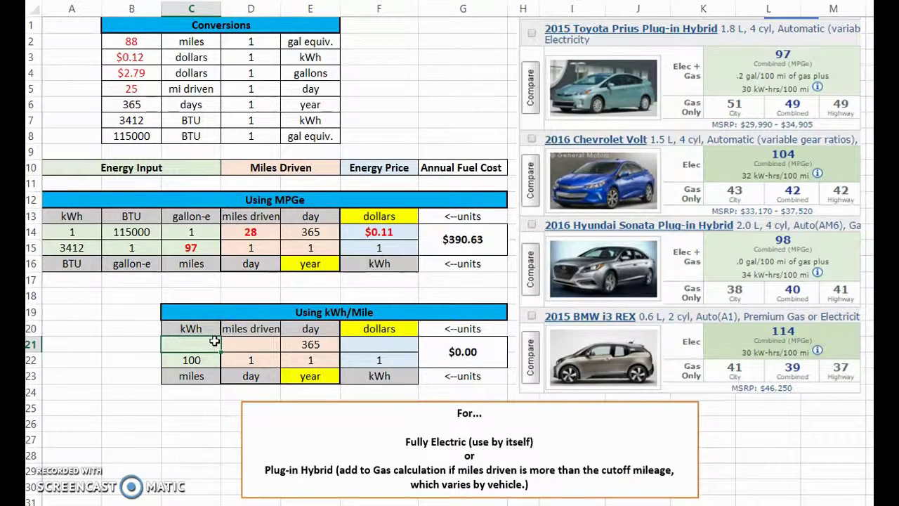
left_click(255, 342)
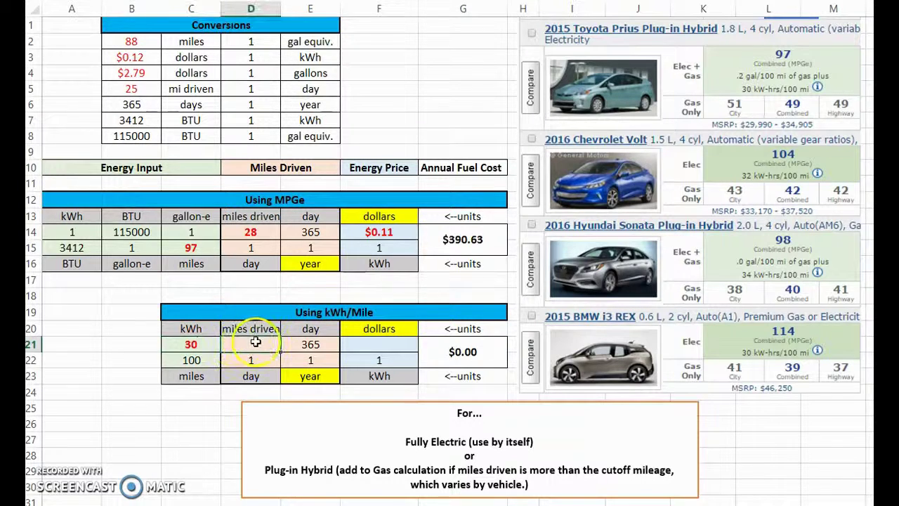
left_click(365, 345)
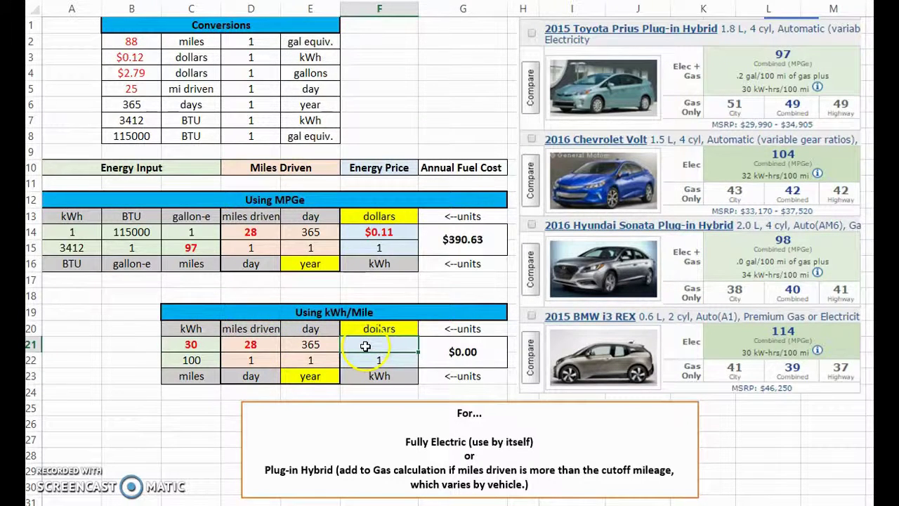
type(".11")
key("Return")
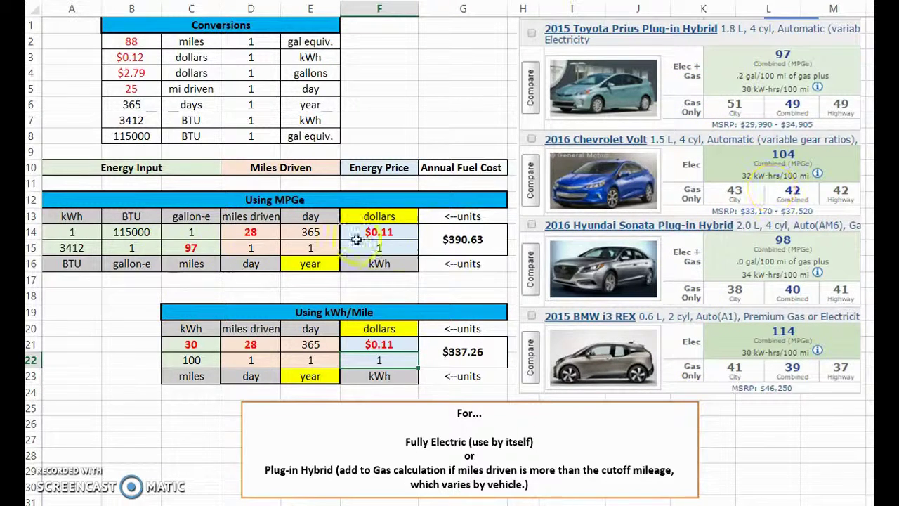
- Update both formulas for the Chevrolet Volt, using 104 miles per gallon-e and 32 kWh per 100 miles
left_click(211, 246)
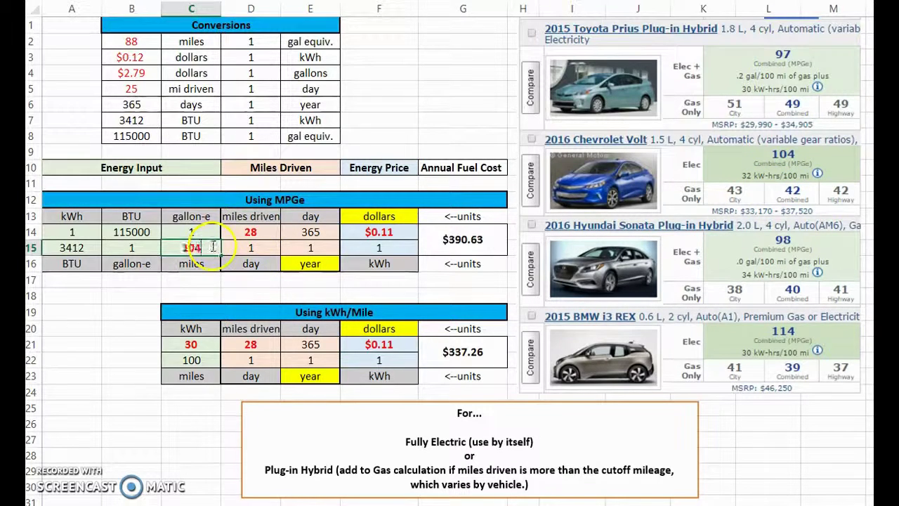
type("104")
left_click(247, 232)
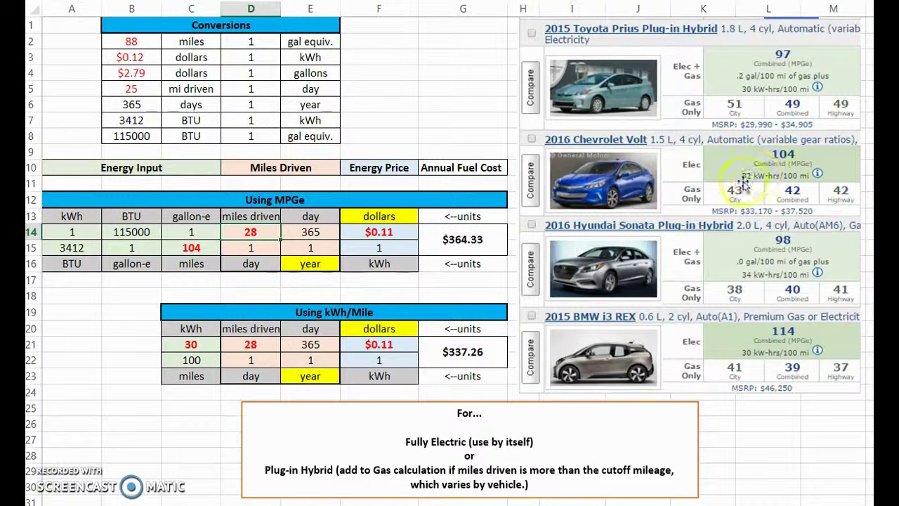
left_click(202, 345)
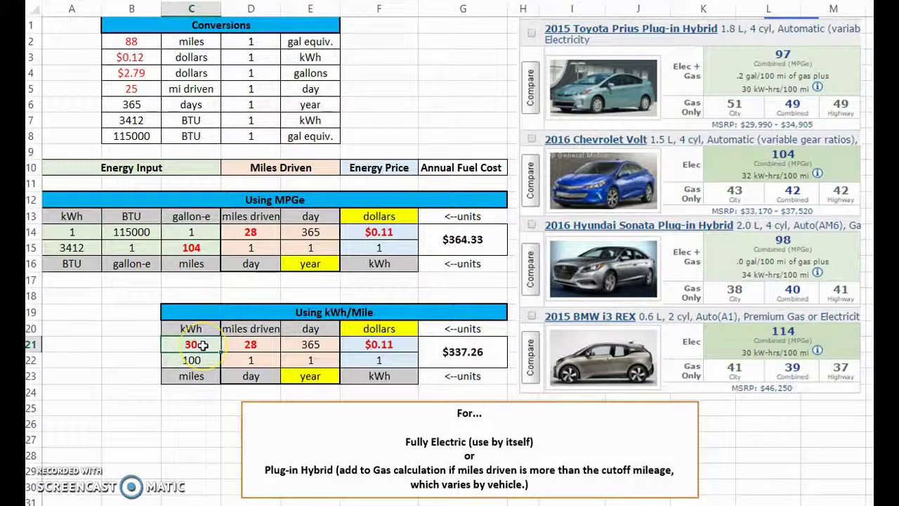
type("32")
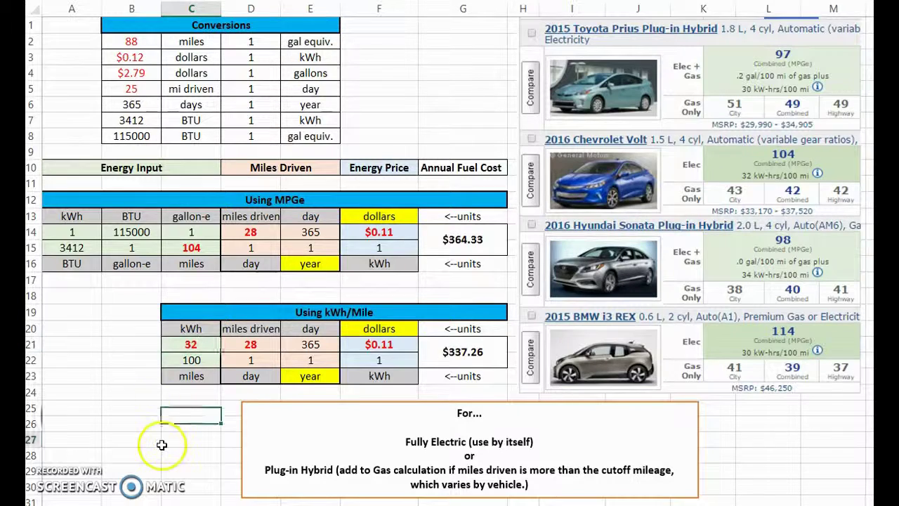
left_click(172, 440)
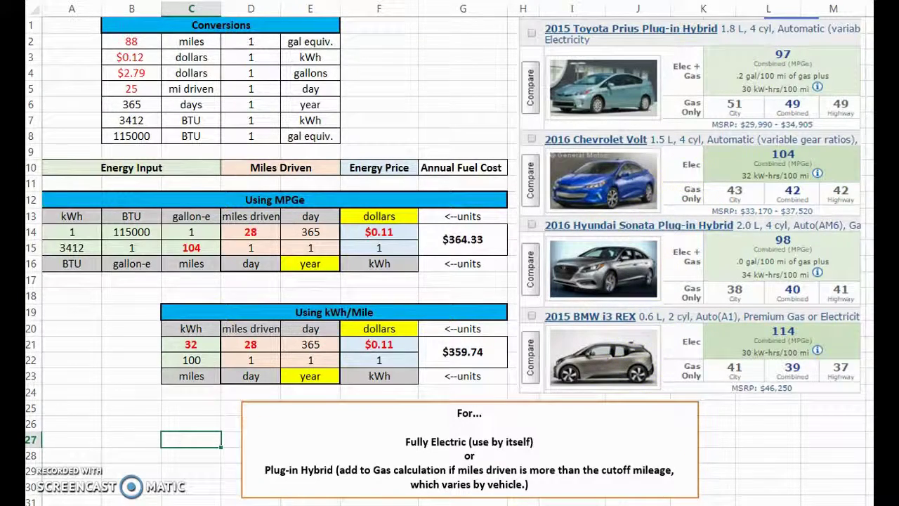
- Switch to the fuel economy website and check the range details of the 2015 Toyota Prius Plug-in Hybrid and the 2016 Chevrolet Volt
mouse_move(338, 505)
left_click(338, 463)
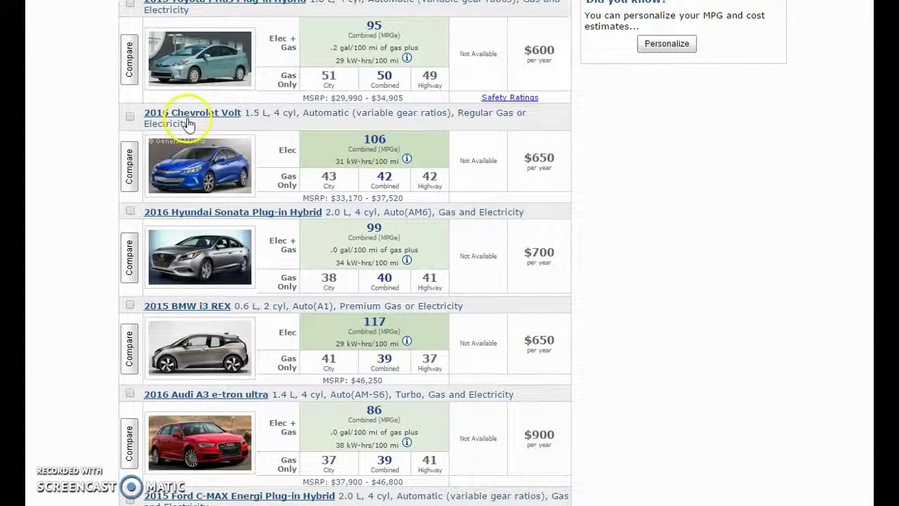
scroll(189, 81, "up", 1)
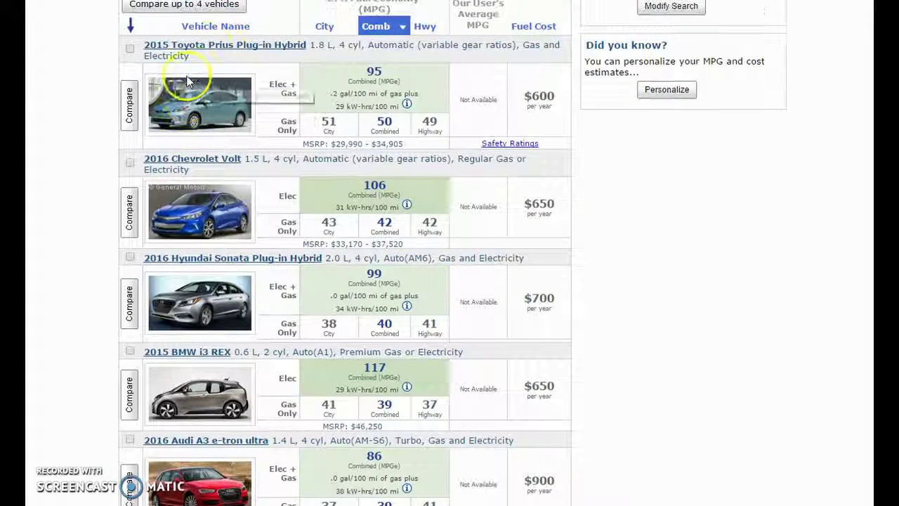
left_click(209, 46)
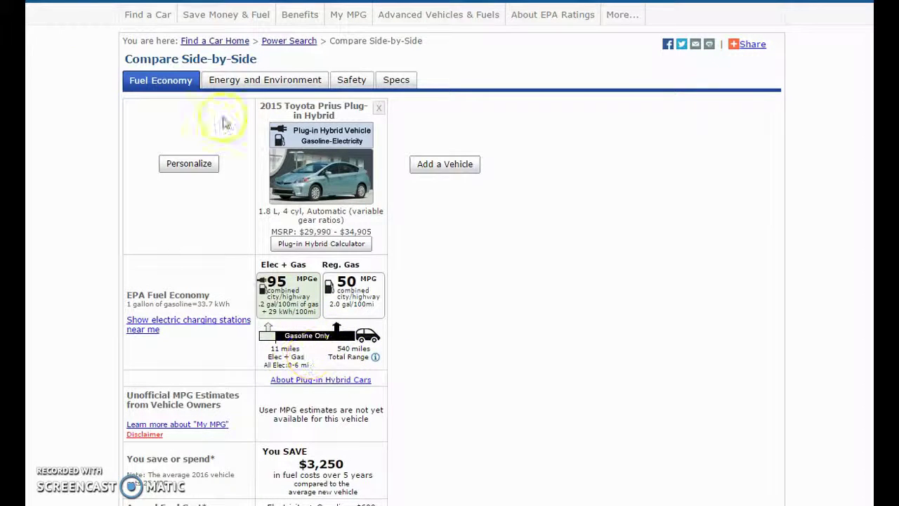
scroll(204, 160, "up", 1)
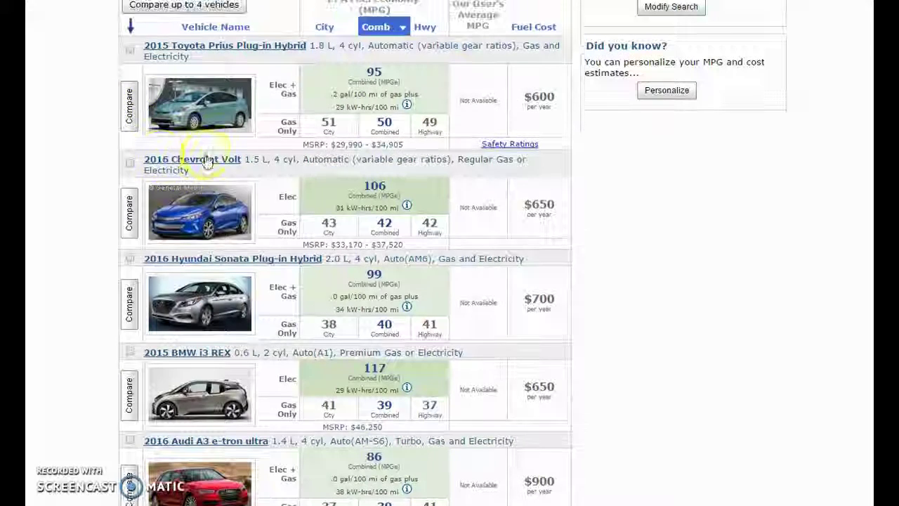
left_click(204, 161)
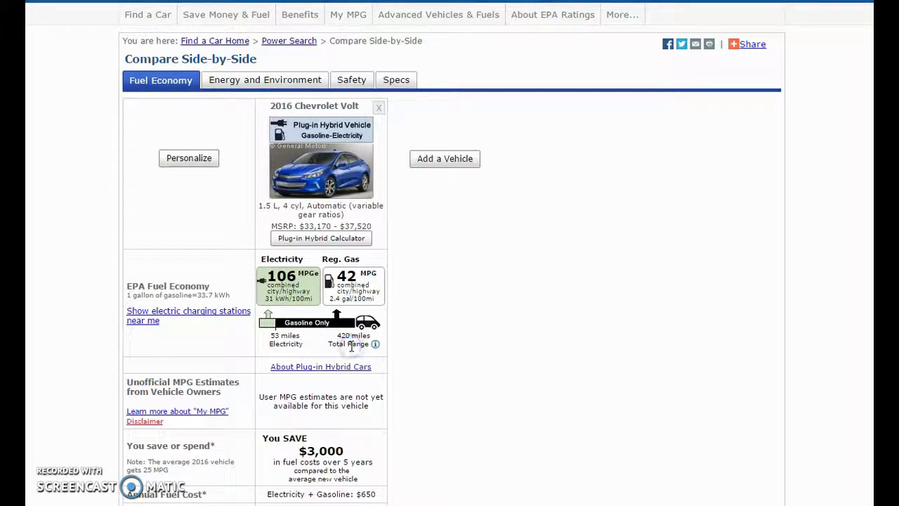
key("alt+Left")
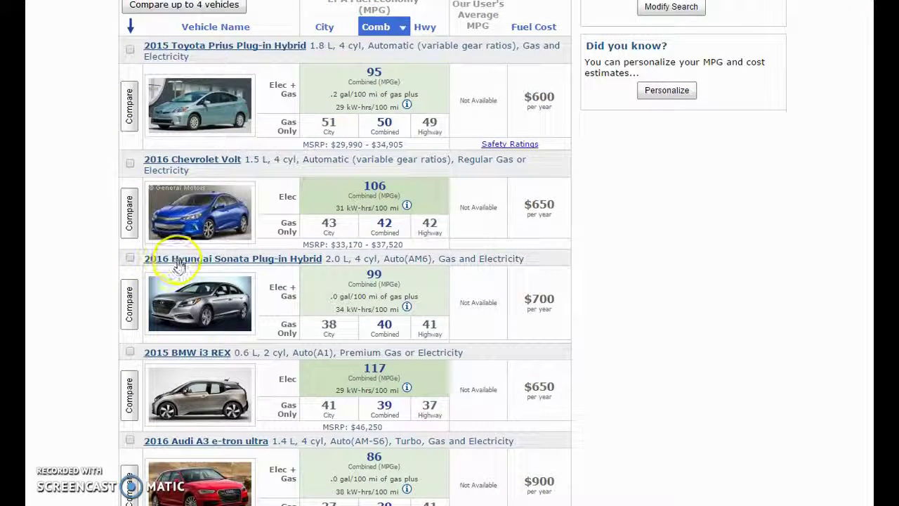
- Check the 2016 Hyundai Sonata Plug-in Hybrid's electric and total range, and return to the Project 3 ANSWER v2 workbook in Excel
left_click(176, 259)
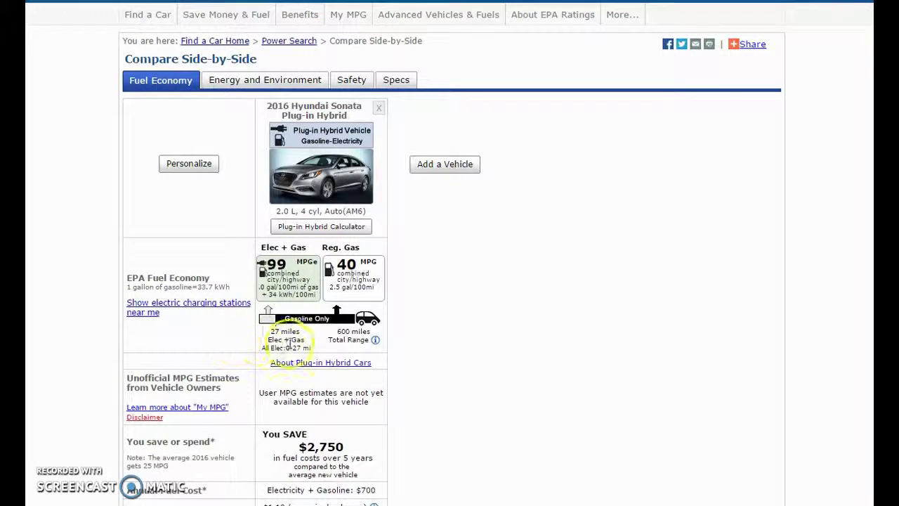
mouse_move(267, 343)
left_mouse_down()
mouse_move(307, 339)
mouse_move(263, 351)
left_mouse_up()
left_click(307, 346)
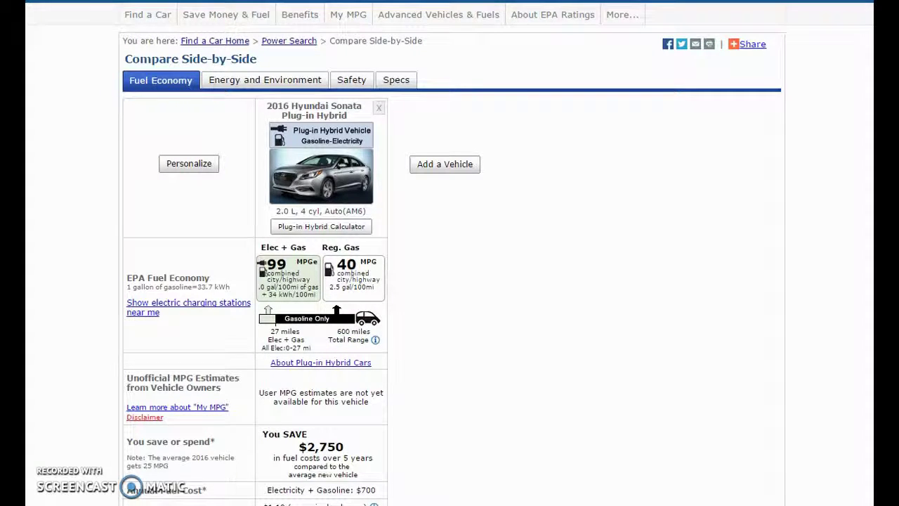
key("alt+Left")
scroll(301, 237, "up", 2)
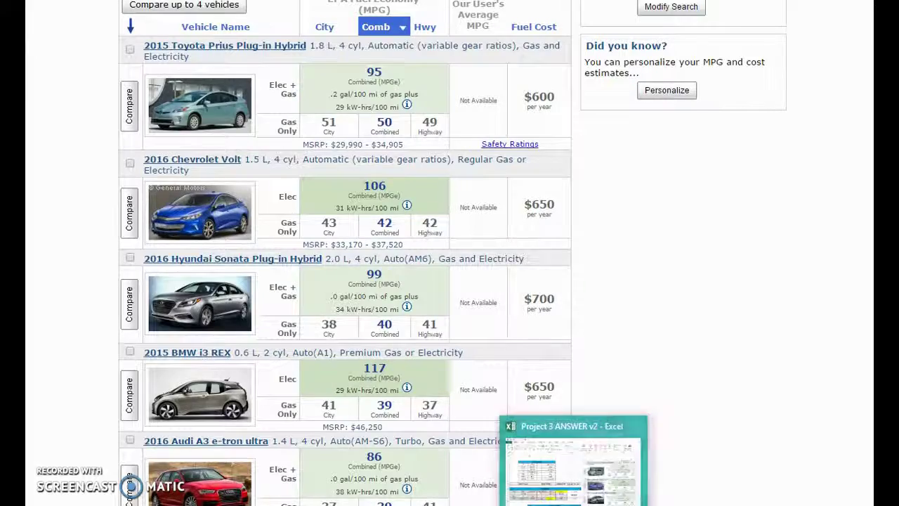
left_click(582, 505)
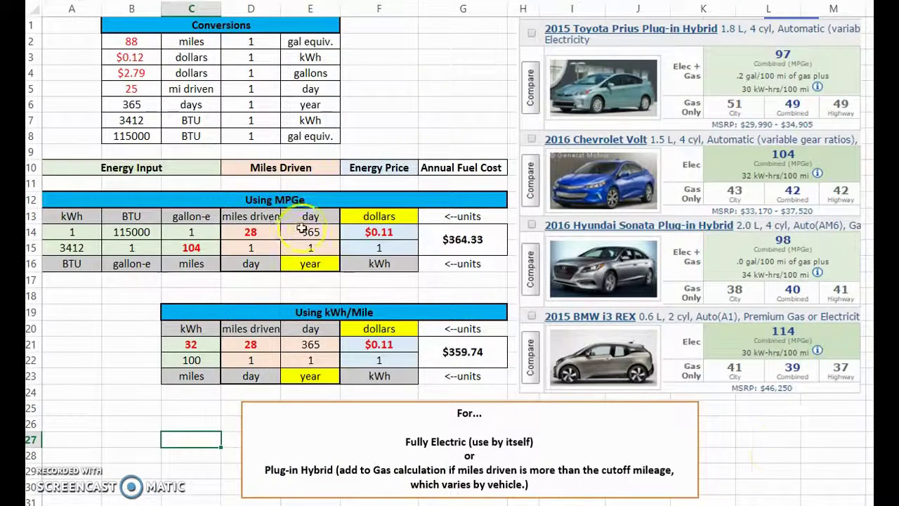